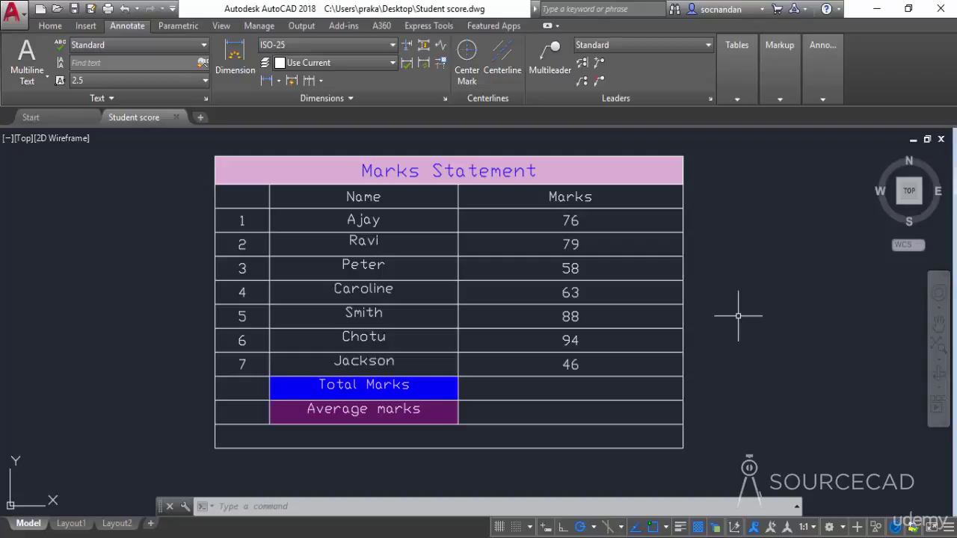
# Insert an uppercase Filename field into the table's empty bottom row, using filename only and no file extension.
pyautogui.press('Escape')
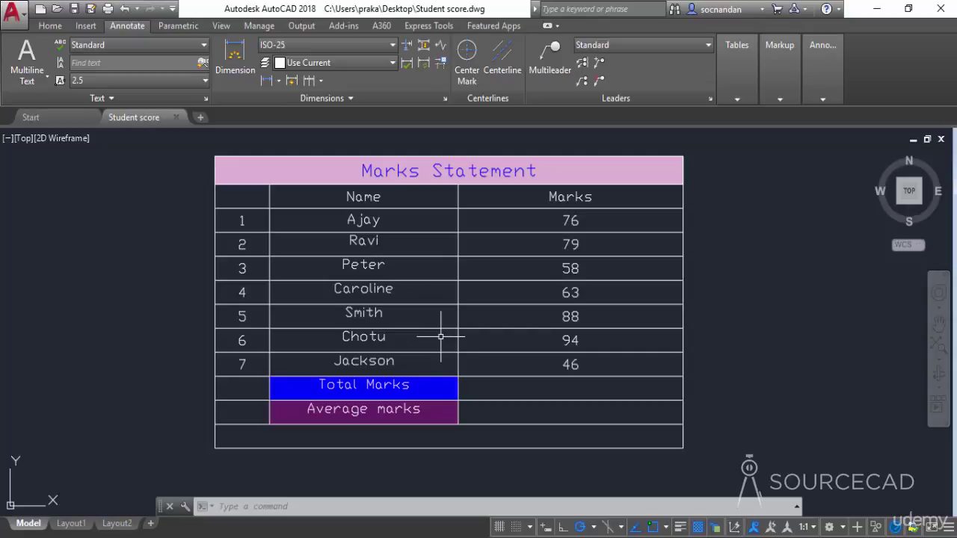
pyautogui.moveTo(131, 118)
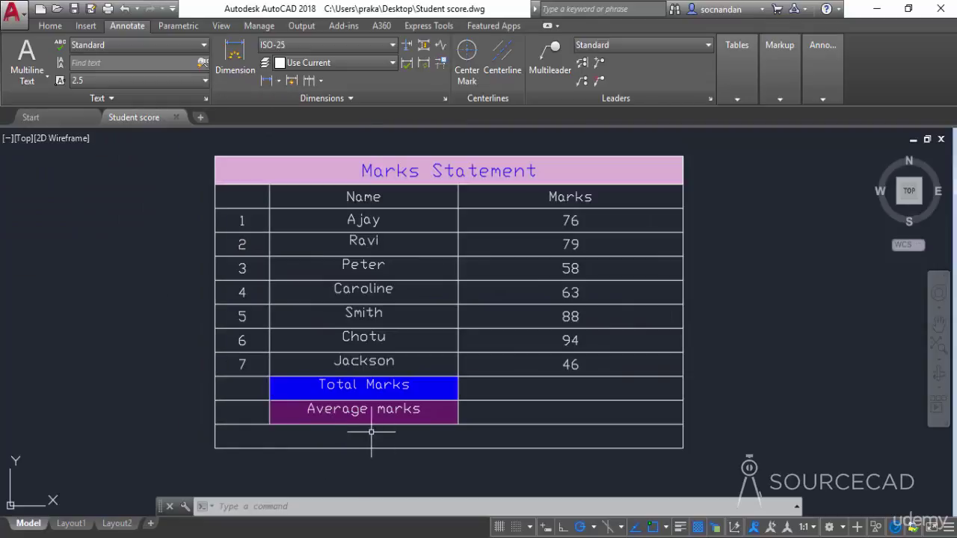
pyautogui.click(384, 436)
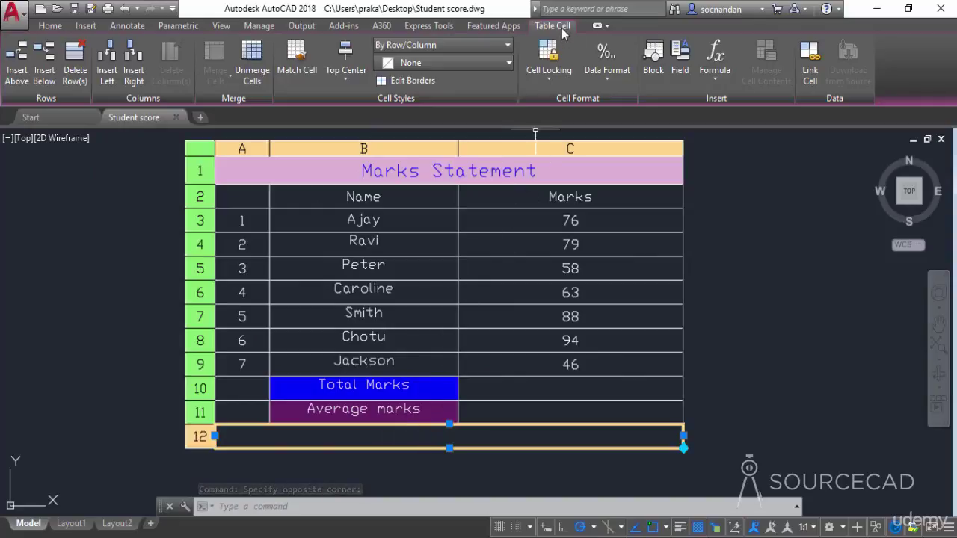
pyautogui.click(682, 66)
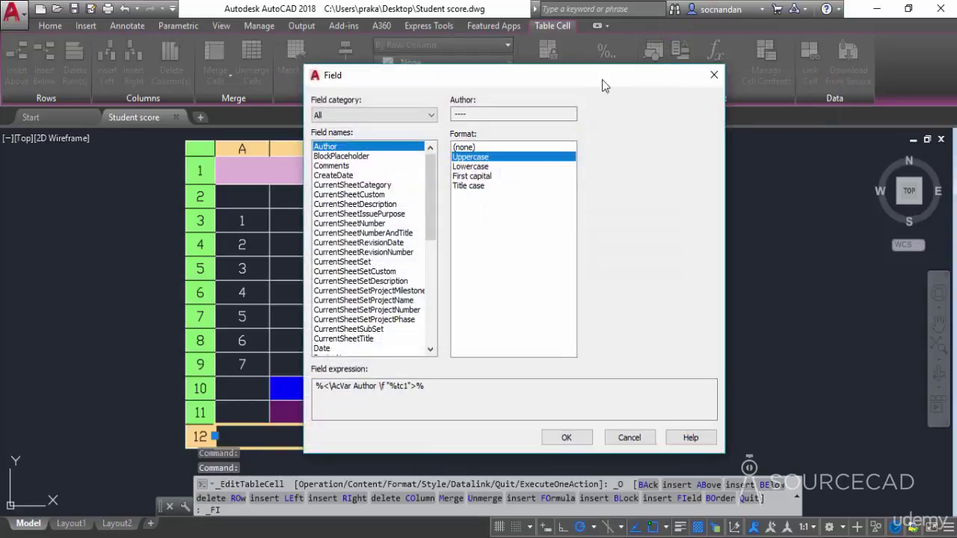
pyautogui.moveTo(587, 83); pyautogui.dragTo(566, 75)
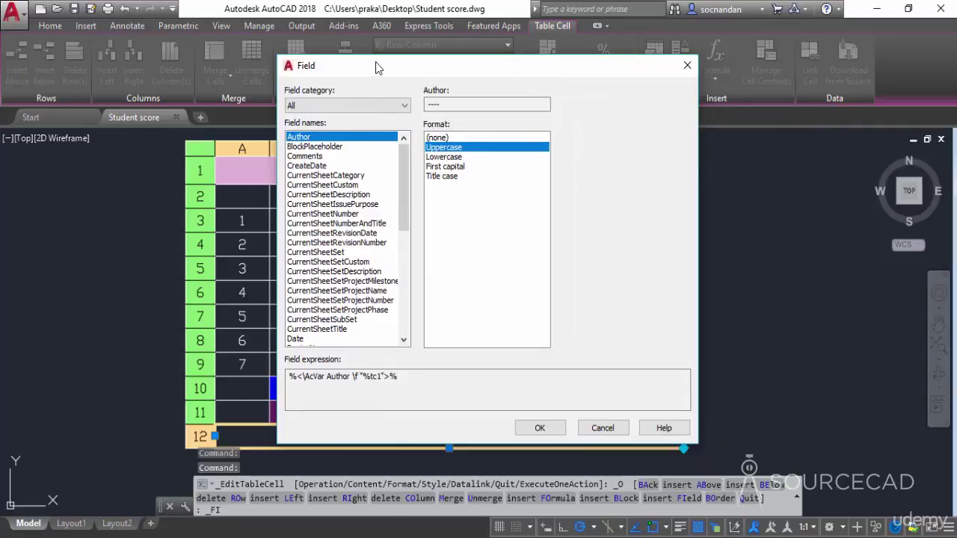
pyautogui.moveTo(405, 156); pyautogui.dragTo(403, 199)
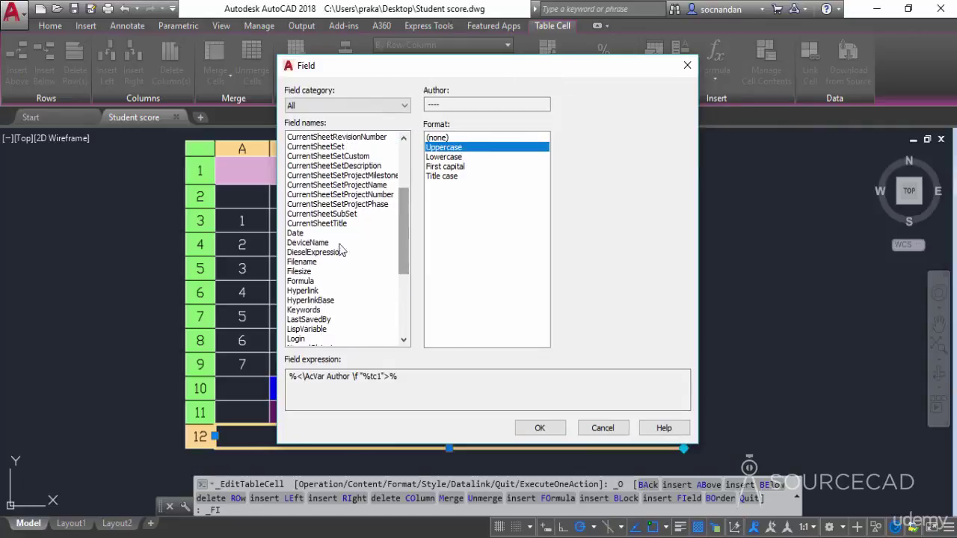
pyautogui.click(303, 262)
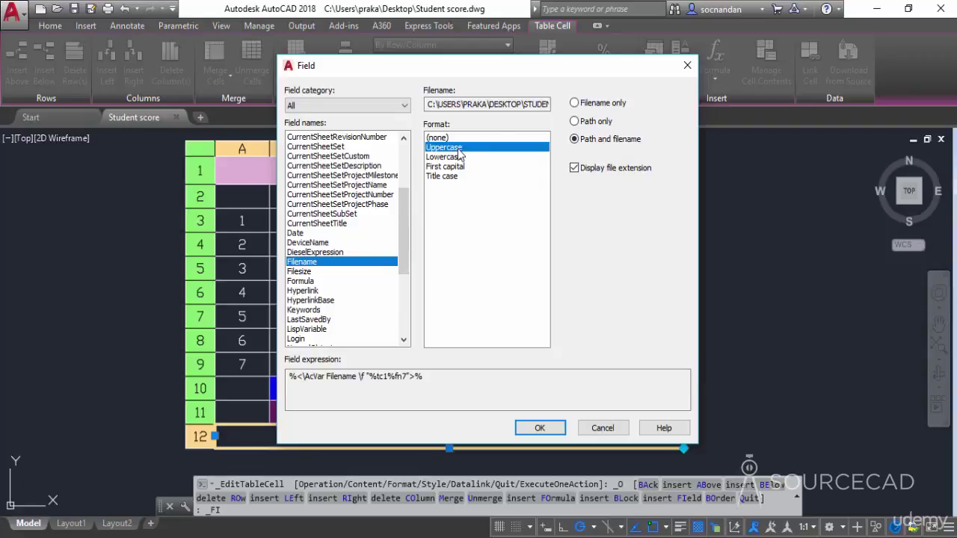
pyautogui.click(575, 103)
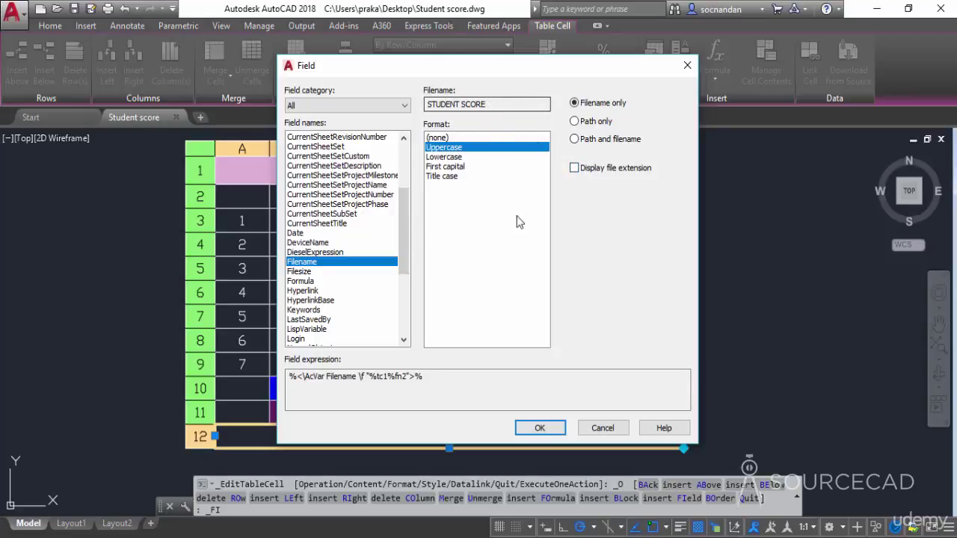
pyautogui.click(539, 428)
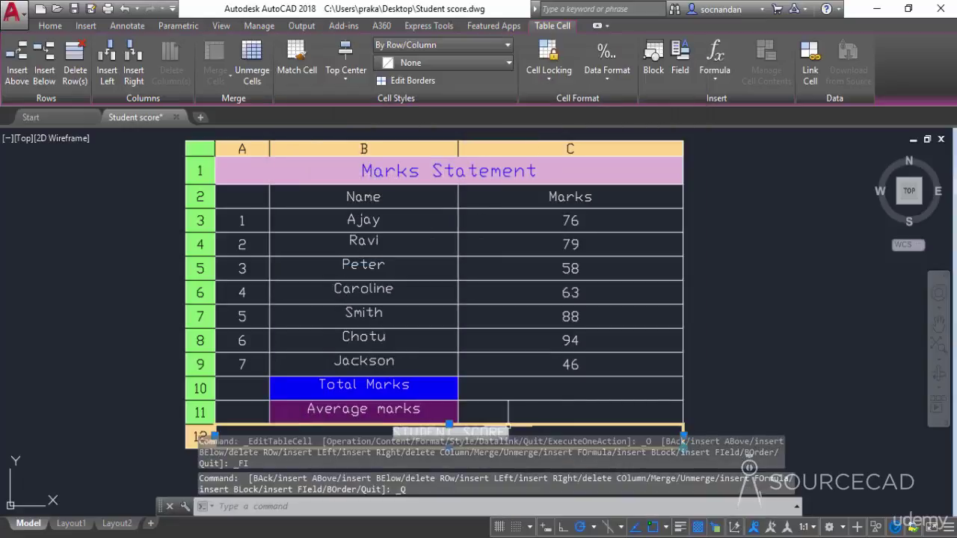
# Examine the filename field in the table's bottom row up close and within the whole table, clearing the cell selection.
pyautogui.scroll(4, 503, 303)
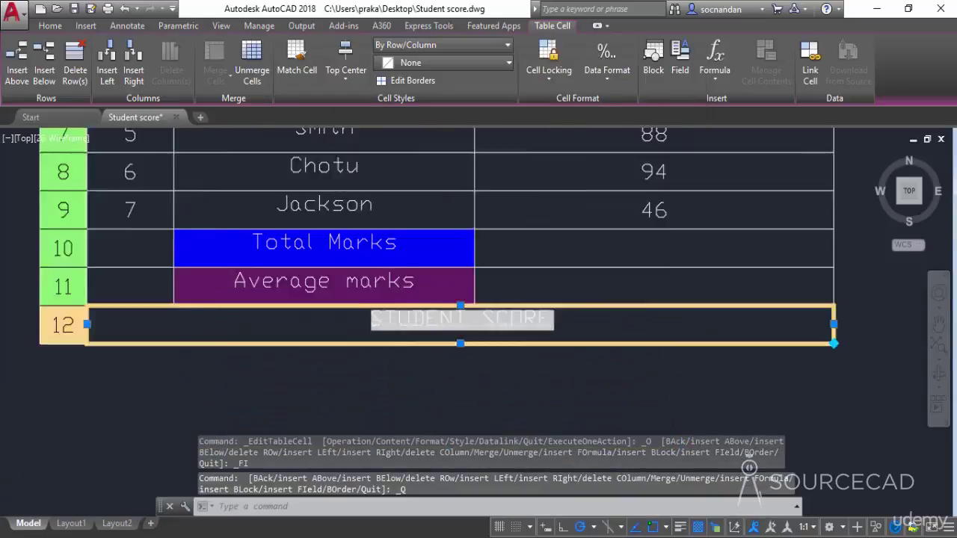
pyautogui.scroll(4, 396, 322)
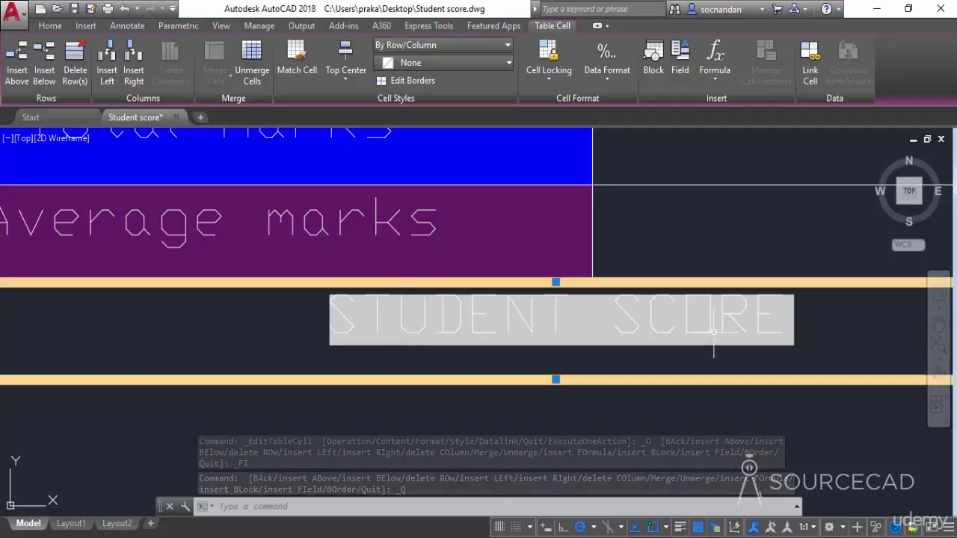
pyautogui.scroll(-5, 807, 320)
pyautogui.moveTo(807, 320); pyautogui.dragTo(555, 413, button='middle')
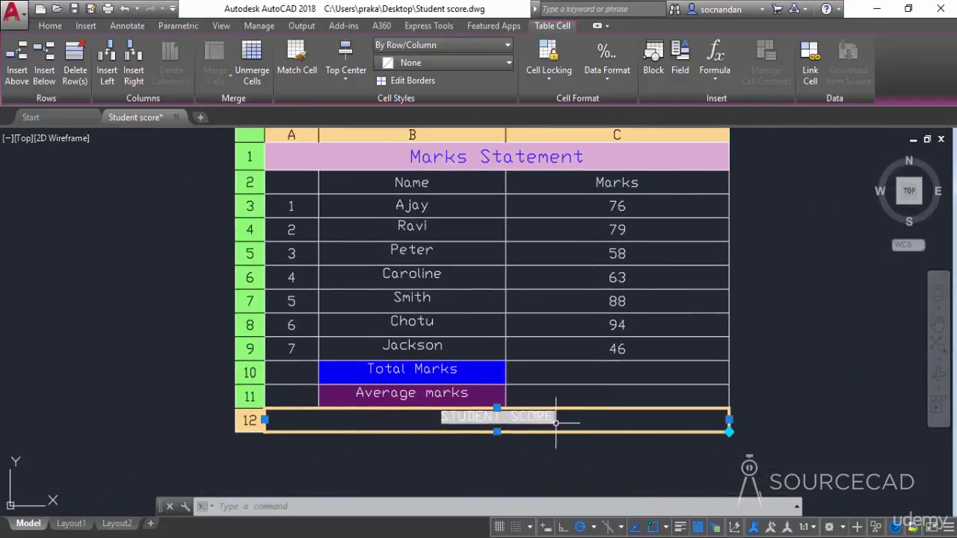
pyautogui.moveTo(434, 419); pyautogui.dragTo(428, 449, button='middle')
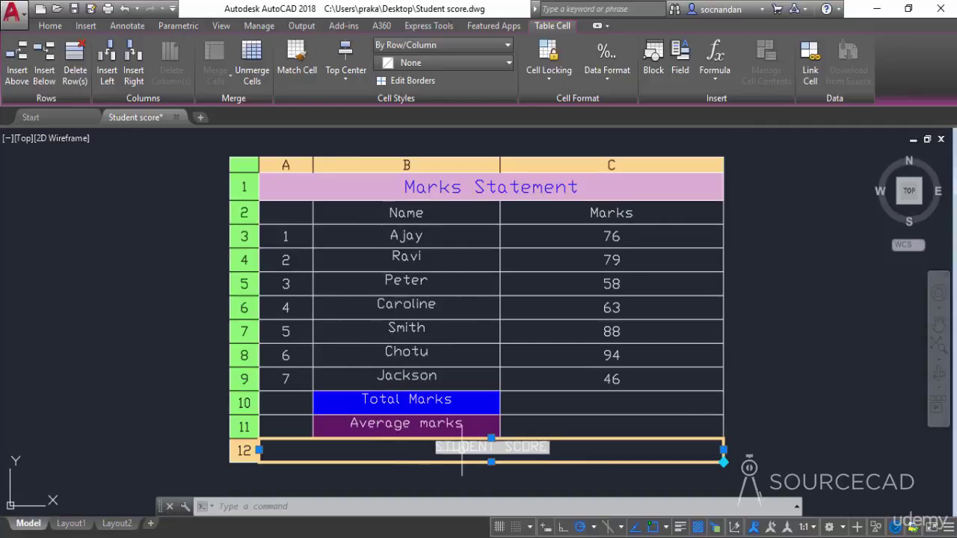
pyautogui.scroll(4, 454, 448)
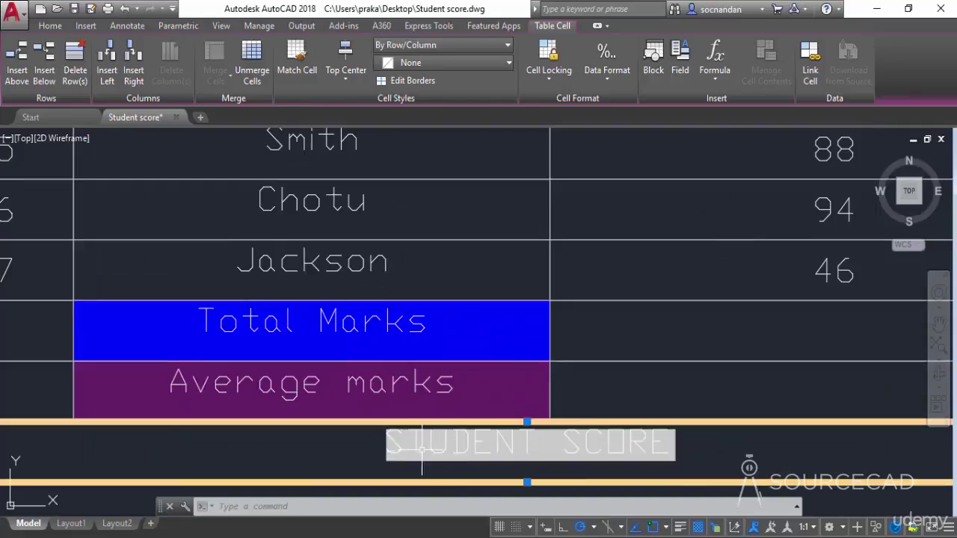
pyautogui.scroll(2, 613, 451)
pyautogui.scroll(4, 606, 479)
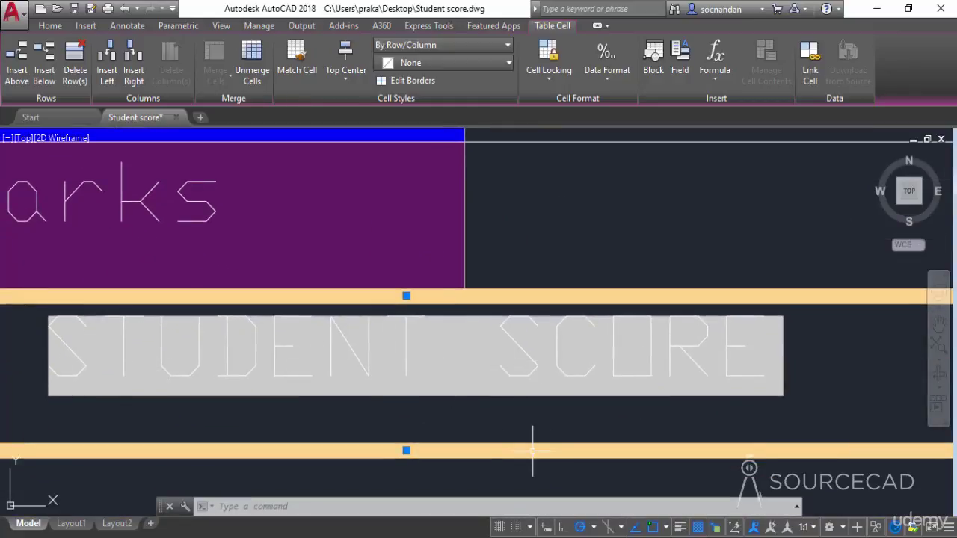
pyautogui.click(533, 474)
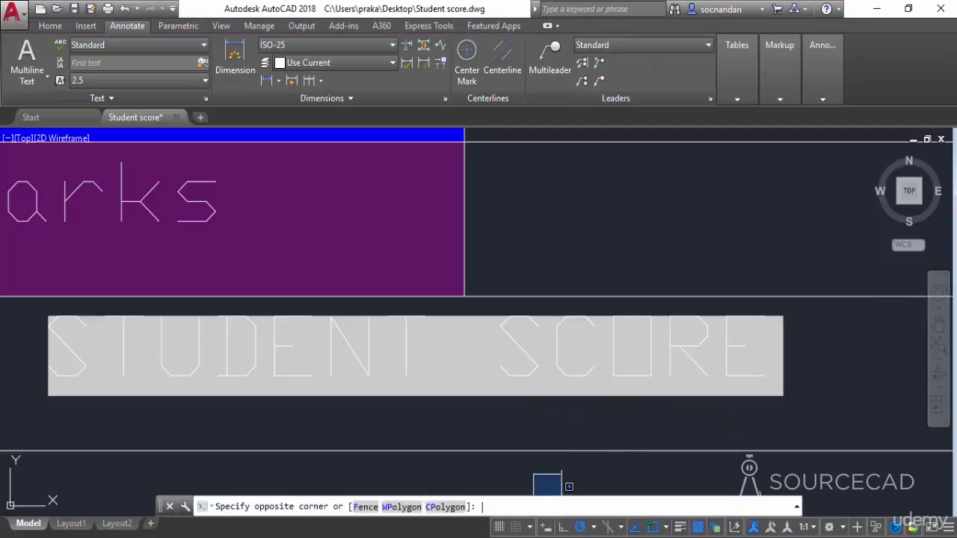
pyautogui.click(615, 453)
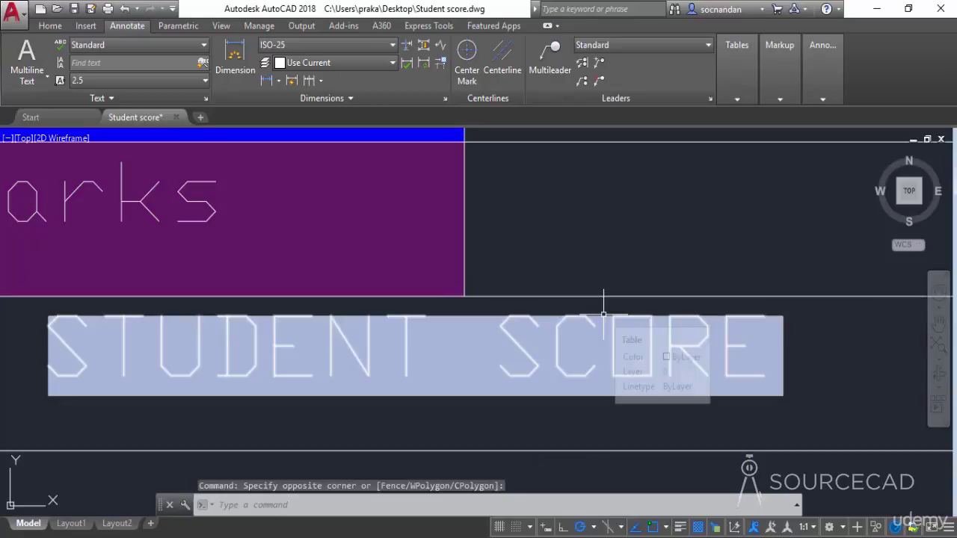
pyautogui.scroll(-5, 604, 313)
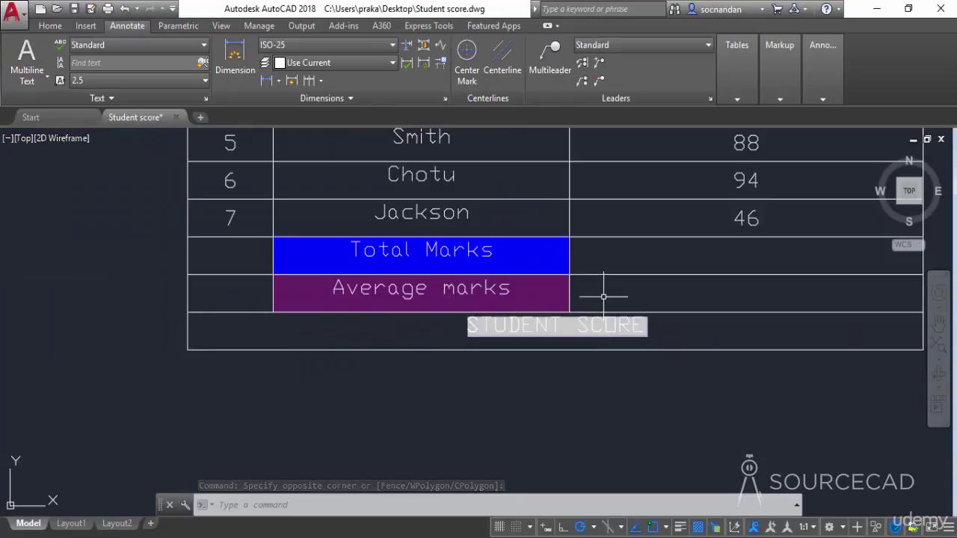
pyautogui.scroll(-4, 603, 307)
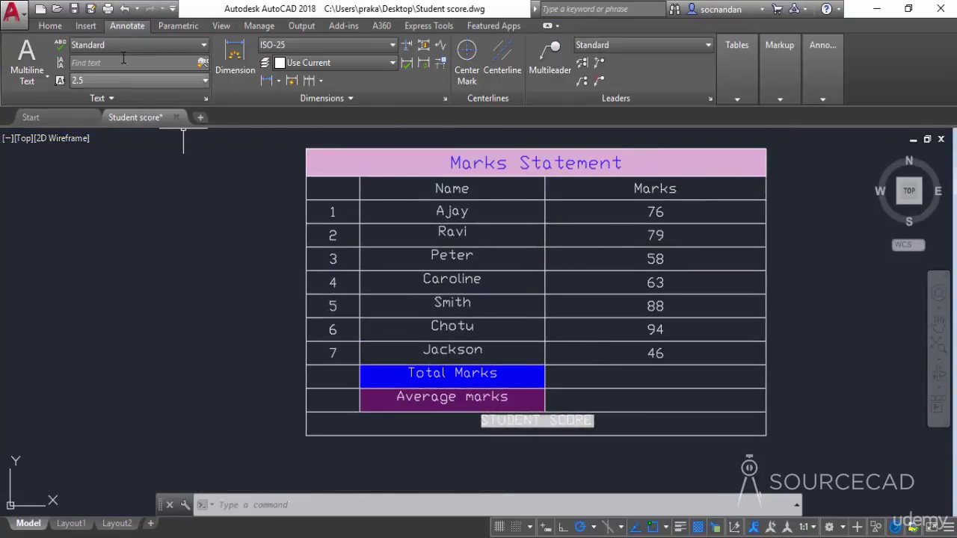
# Save the drawing on the Desktop under the new name Student score card and inspect the filename field.
pyautogui.click(91, 10)
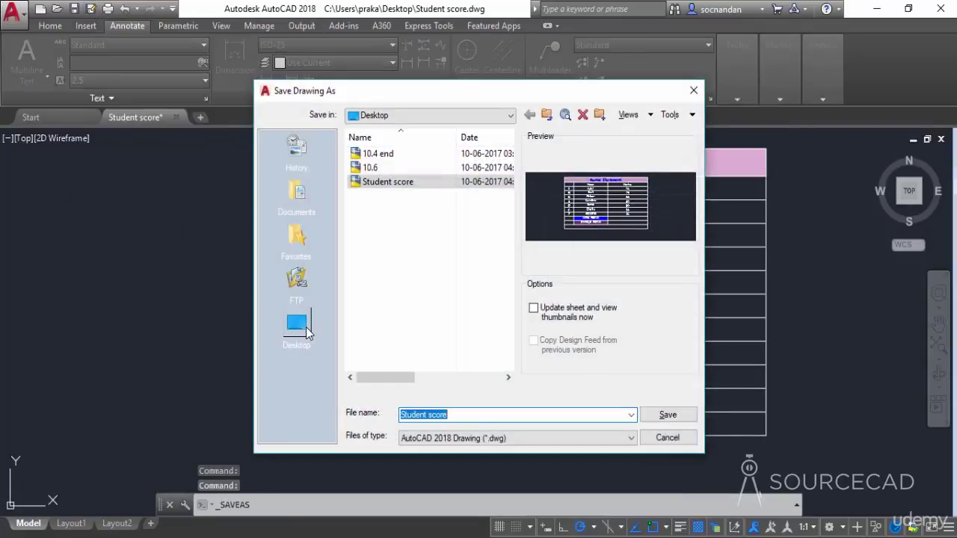
pyautogui.click(307, 329)
pyautogui.click(469, 415)
pyautogui.click(470, 415)
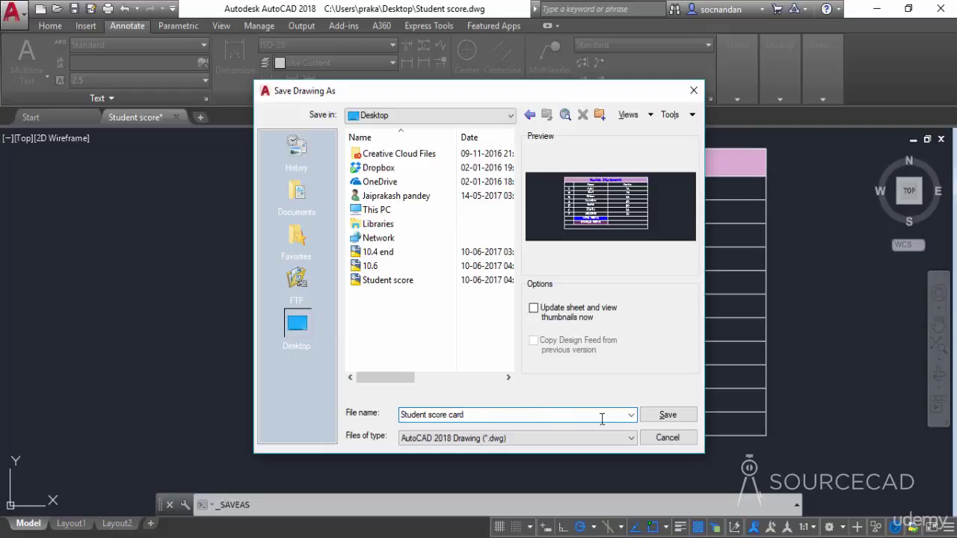
pyautogui.click(667, 416)
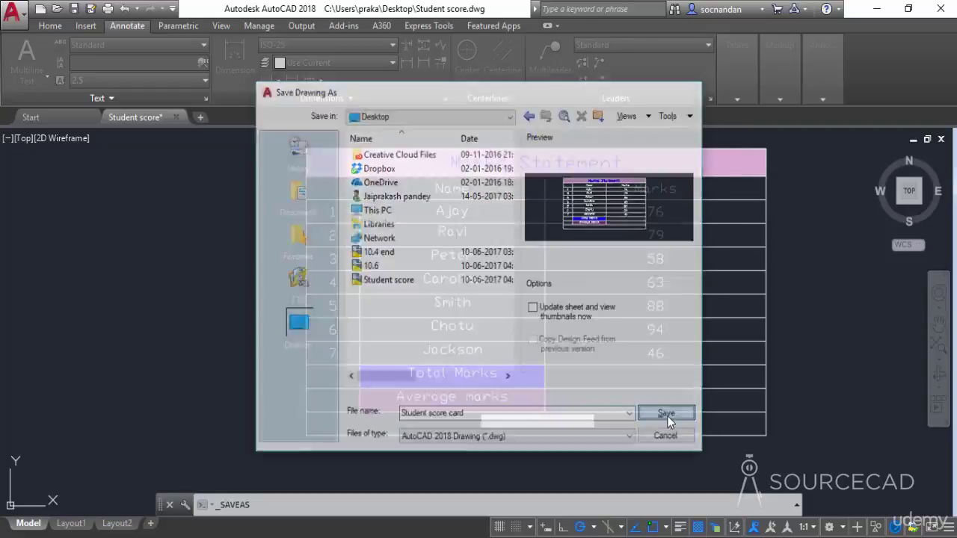
pyautogui.scroll(5, 590, 423)
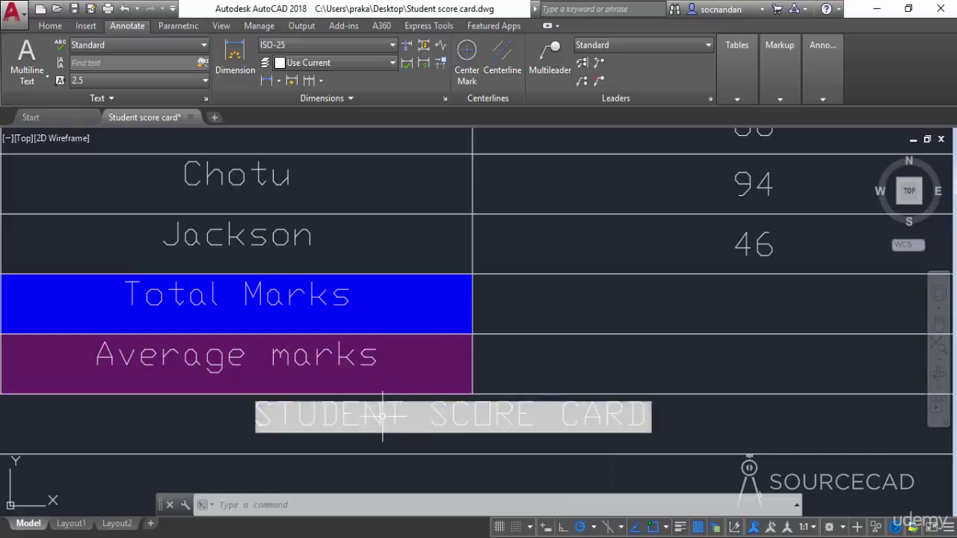
pyautogui.scroll(-5, 382, 416)
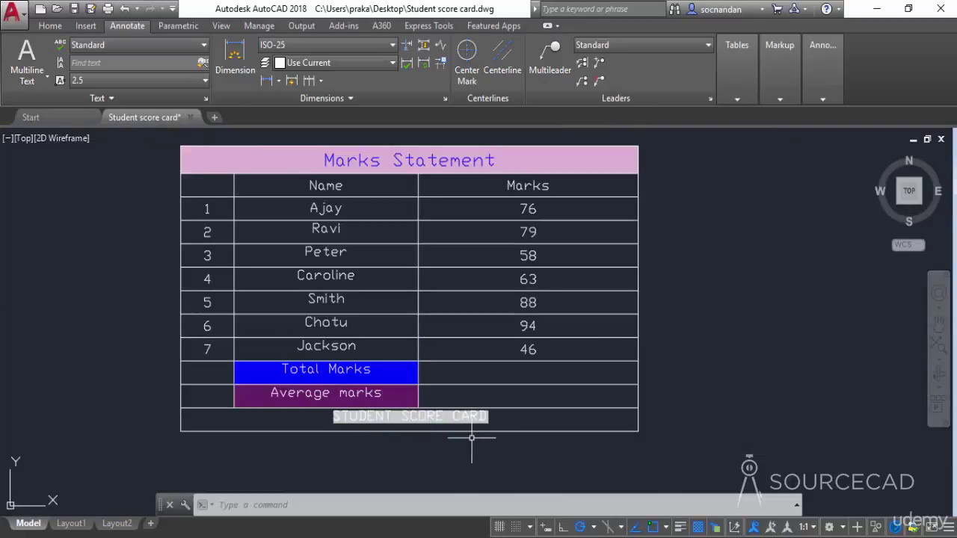
# Insert a Sum formula over cells C3 to C9 into the Total Marks cell of the Marks column.
pyautogui.moveTo(506, 457); pyautogui.dragTo(549, 467, button='middle')
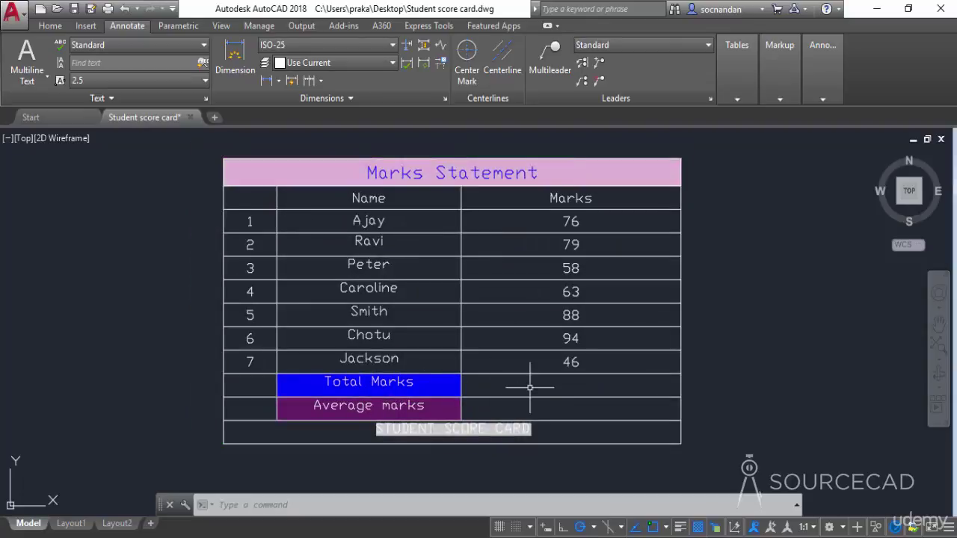
pyautogui.click(571, 385)
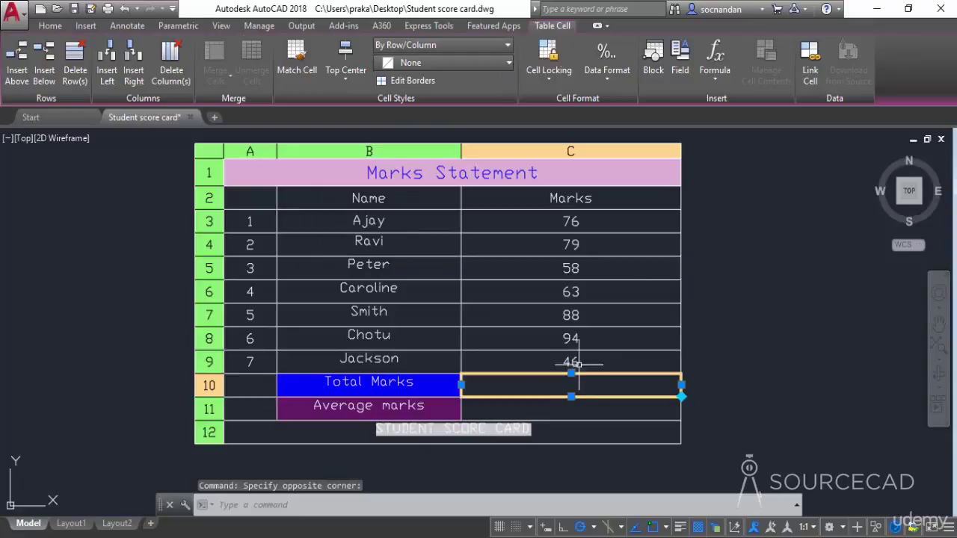
pyautogui.click(712, 75)
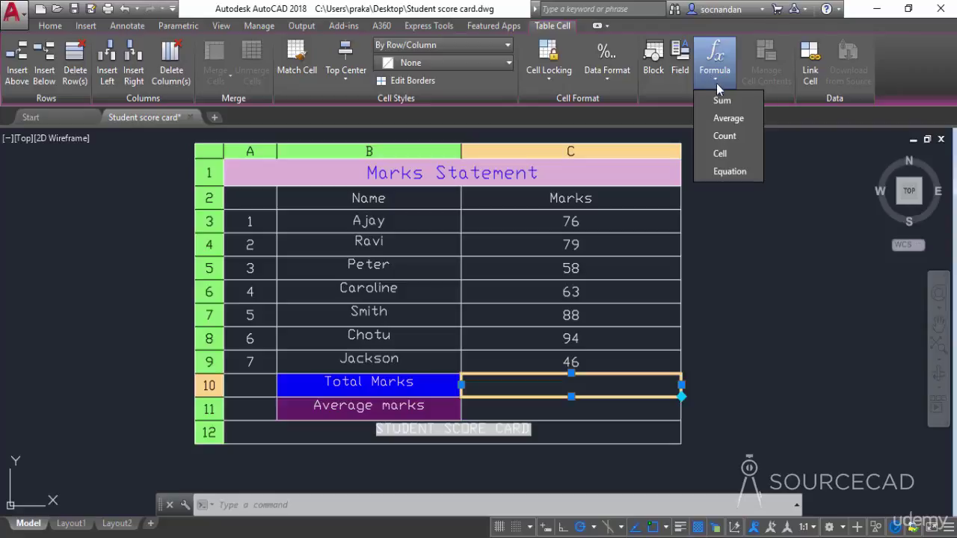
pyautogui.click(723, 101)
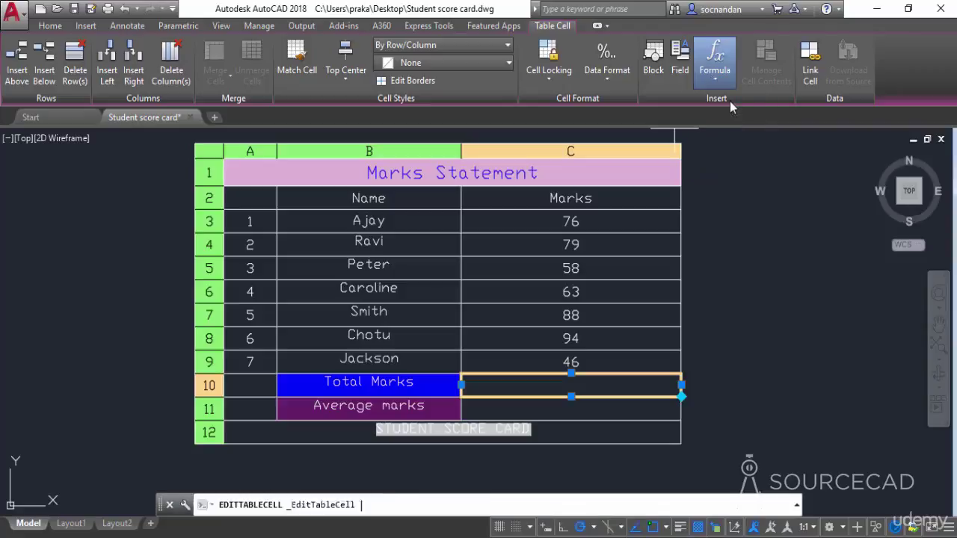
pyautogui.click(626, 220)
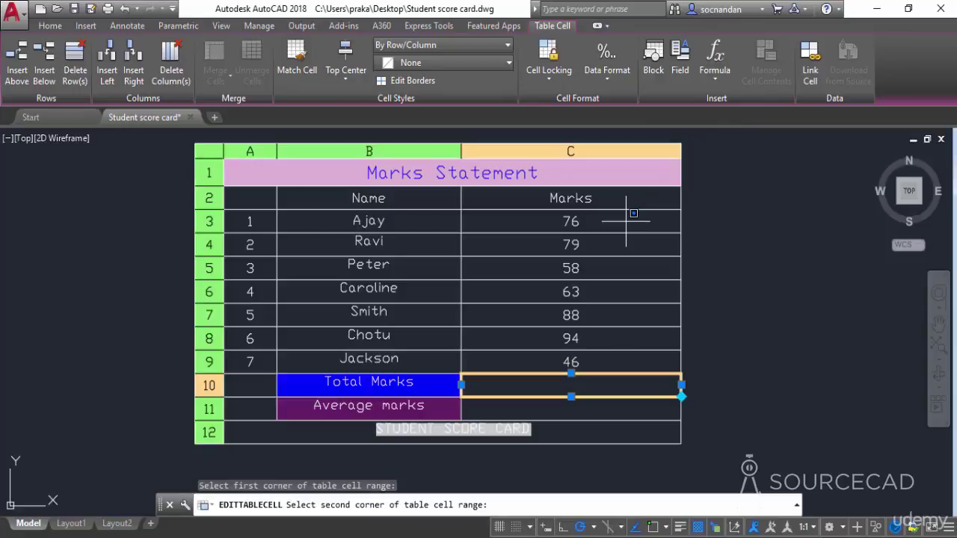
pyautogui.click(529, 360)
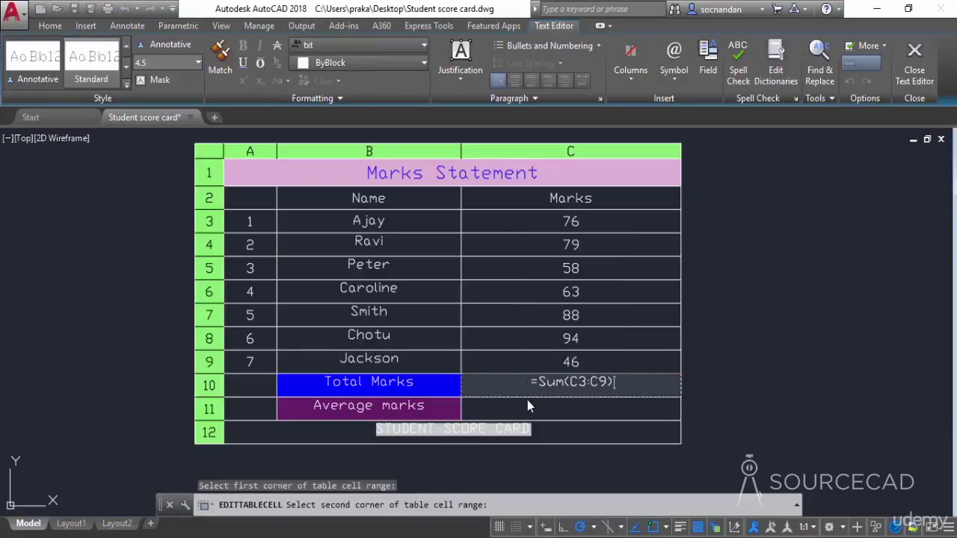
pyautogui.click(738, 349)
# Examine the calculated field in the Total Marks row against the individual marks above it.
pyautogui.click(580, 385)
pyautogui.scroll(6, 581, 390)
pyautogui.scroll(2, 580, 389)
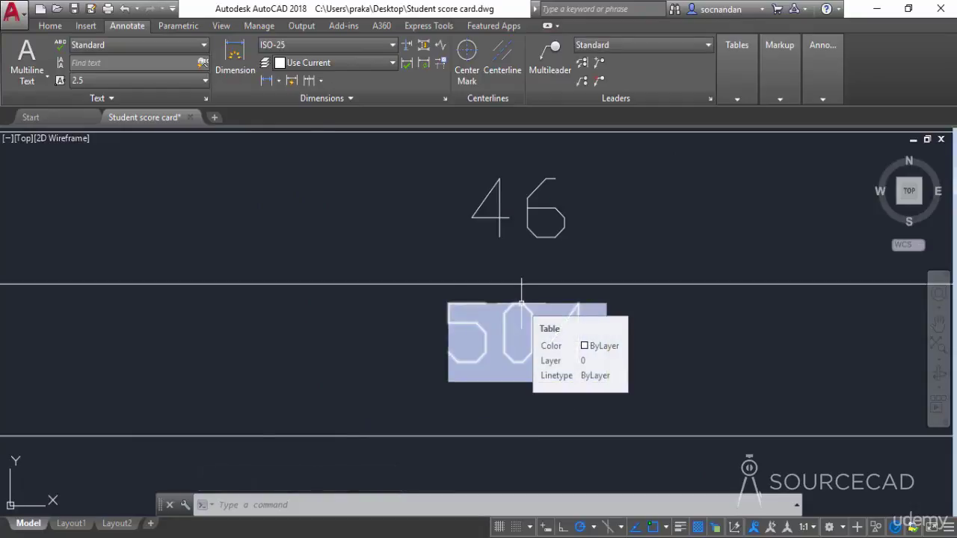
pyautogui.scroll(-4, 523, 306)
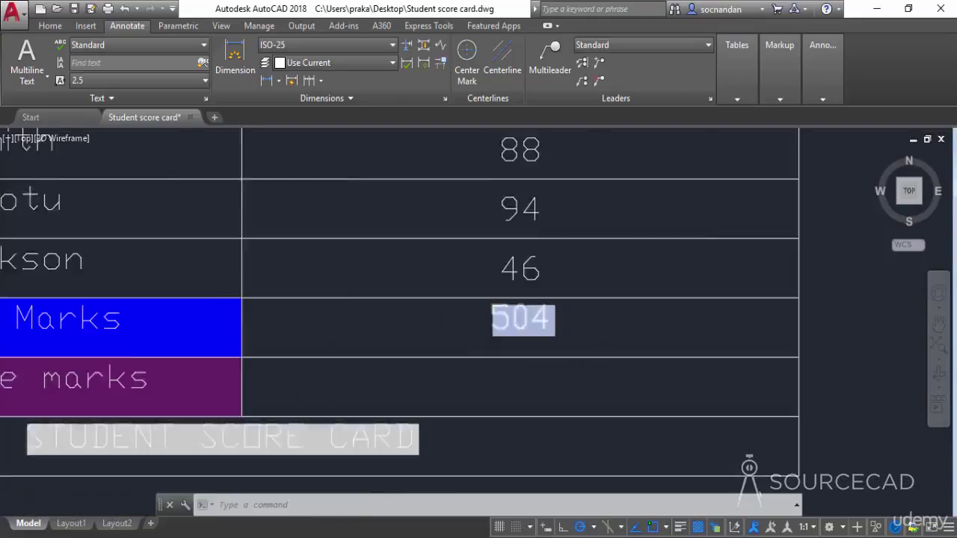
pyautogui.moveTo(550, 320); pyautogui.dragTo(560, 365, button='middle')
pyautogui.click(532, 376)
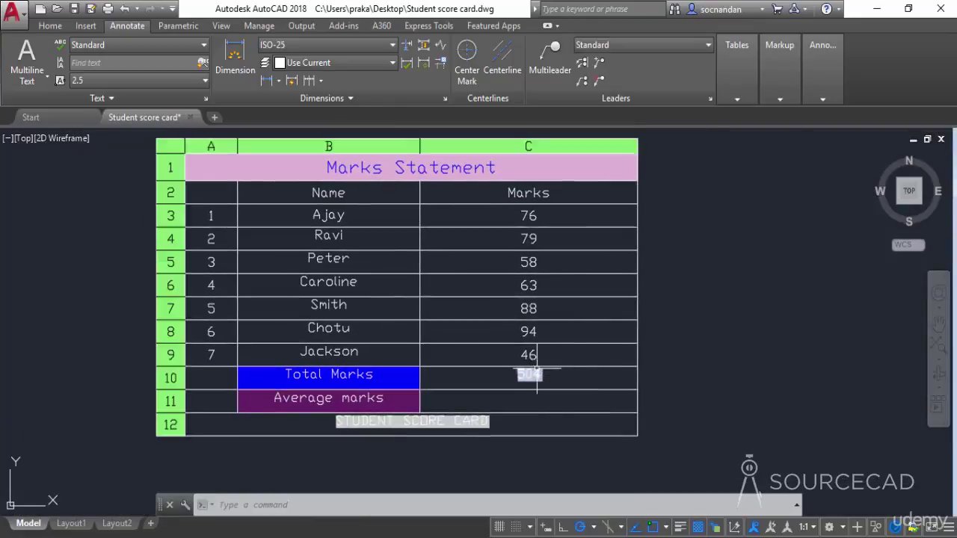
pyautogui.press('Escape')
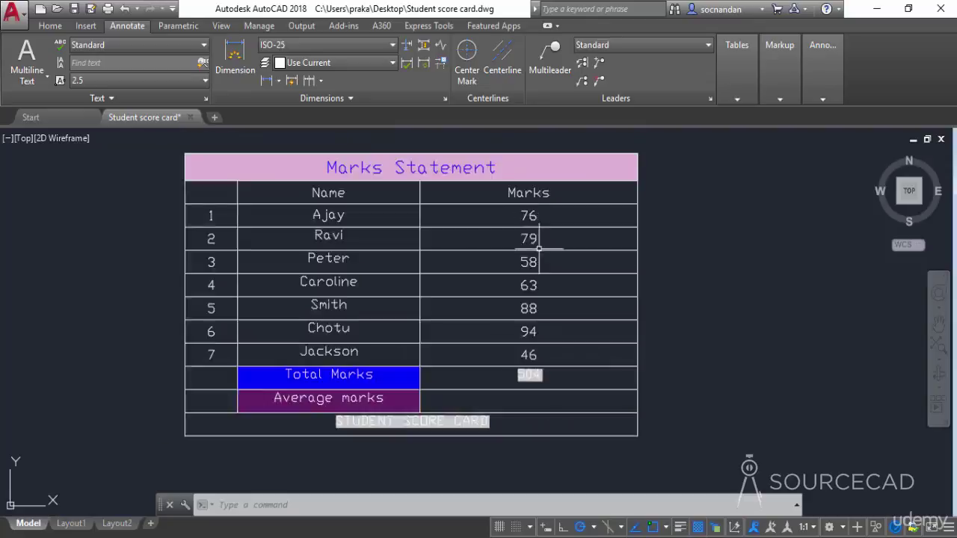
pyautogui.click(532, 377)
pyautogui.press('Escape')
# Change the seventh student's mark in cell C9 of the Marks column to 56 and finish editing the cell.
pyautogui.click(536, 382)
pyautogui.click(539, 357)
pyautogui.click(542, 355)
pyautogui.doubleClick(529, 355)
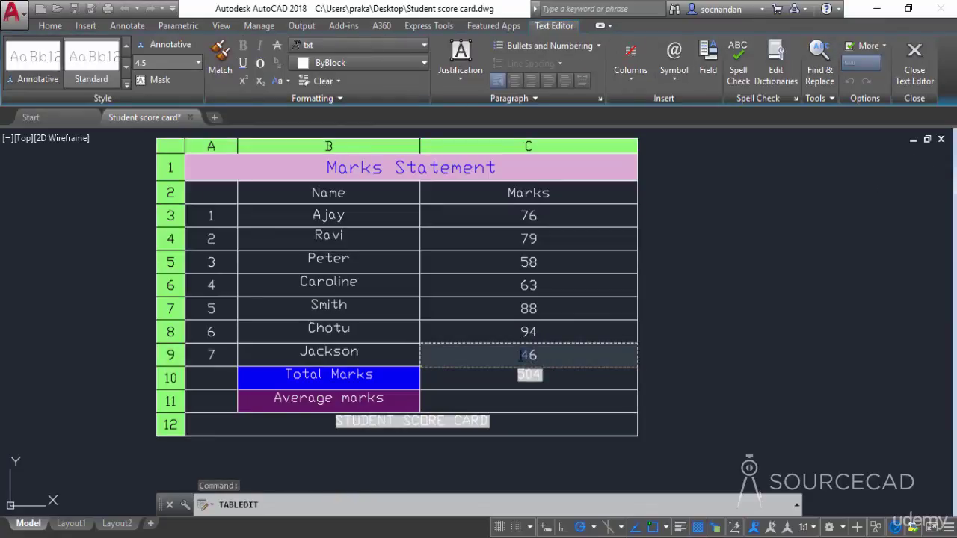
pyautogui.write('5')
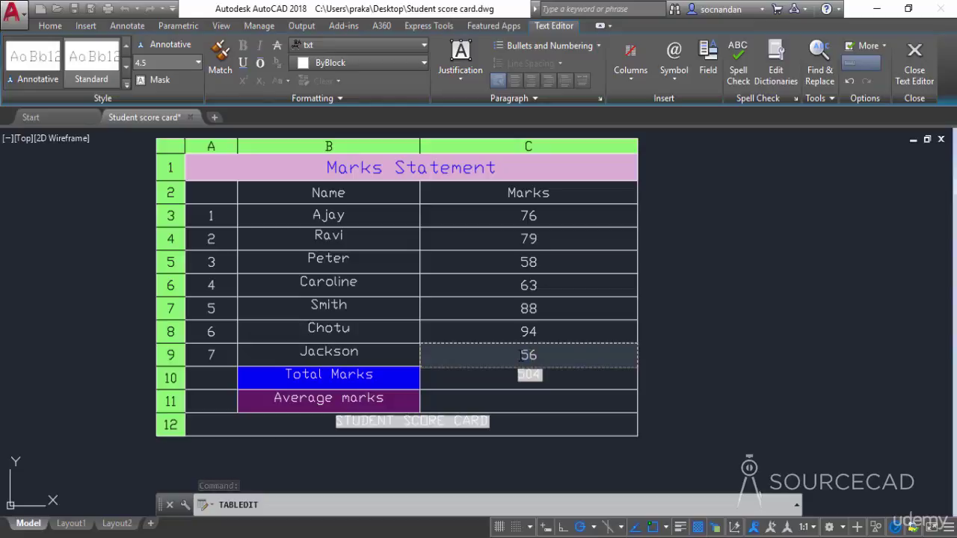
pyautogui.click(690, 316)
# Examine the calculated Total Marks field up close and within the whole table after the mark change.
pyautogui.scroll(2, 529, 377)
pyautogui.scroll(3, 532, 374)
pyautogui.click(508, 320)
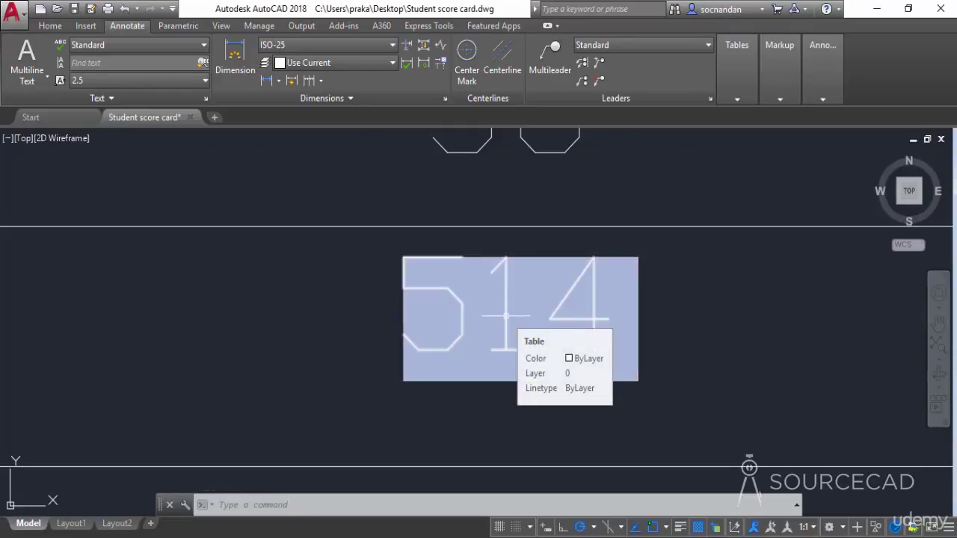
pyautogui.scroll(-5, 506, 316)
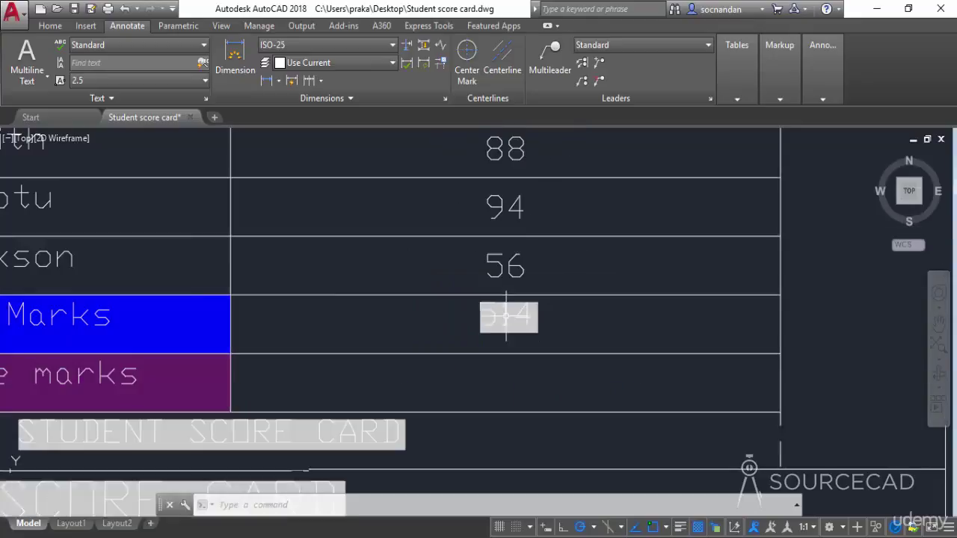
pyautogui.moveTo(526, 299)
pyautogui.mouseDown(button='middle')
pyautogui.moveTo(500, 358)
pyautogui.moveTo(512, 367)
pyautogui.mouseUp(button='middle')
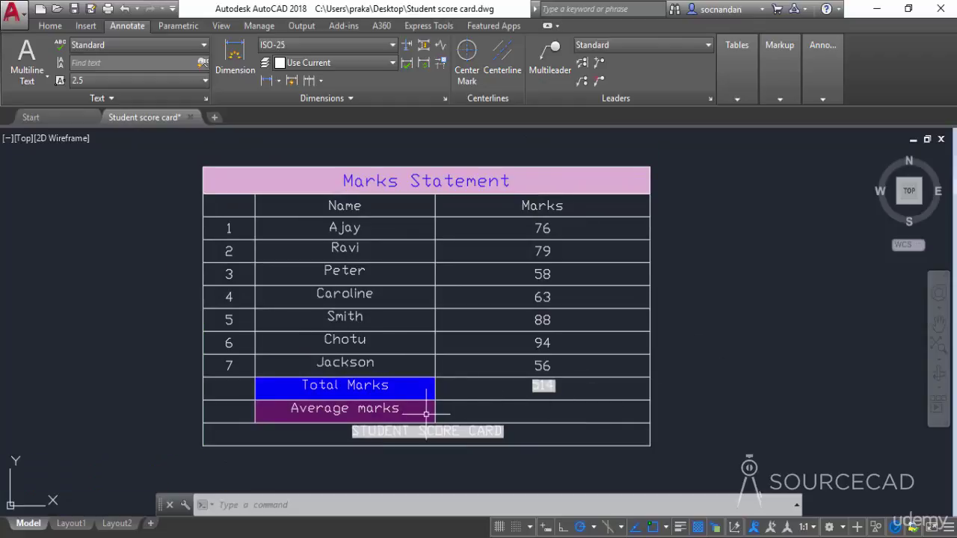
# Insert an Average formula over cells C3 to C9 into the Average marks cell of the Marks column.
pyautogui.click(577, 412)
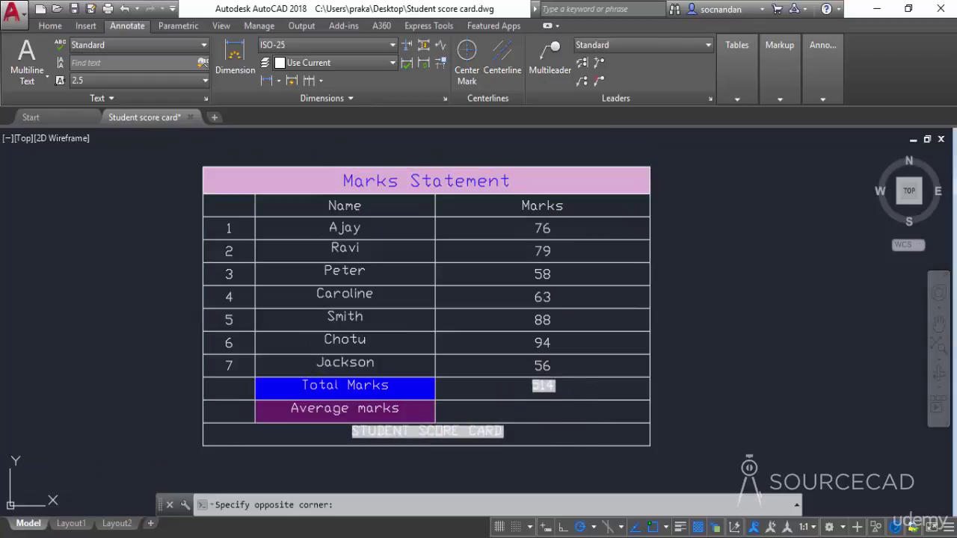
pyautogui.click(731, 65)
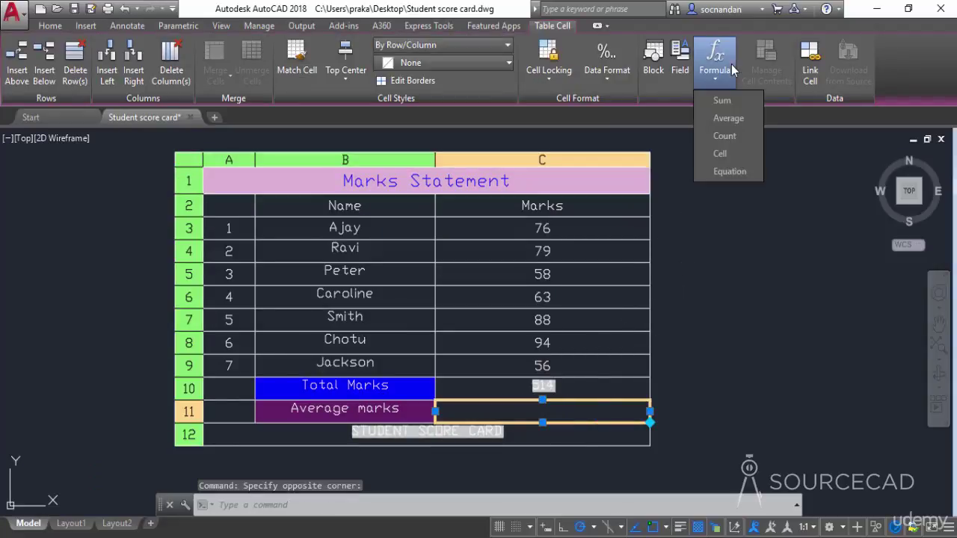
pyautogui.click(727, 120)
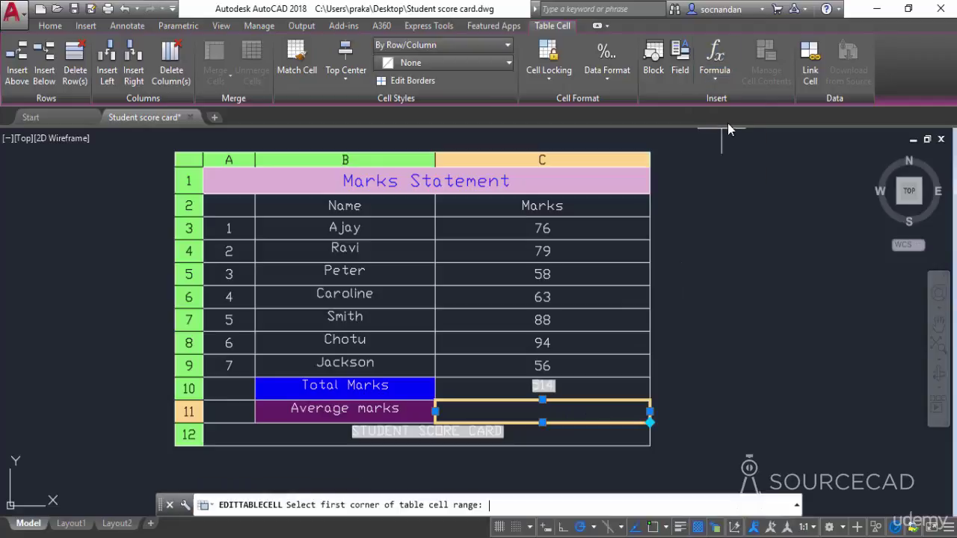
pyautogui.click(607, 231)
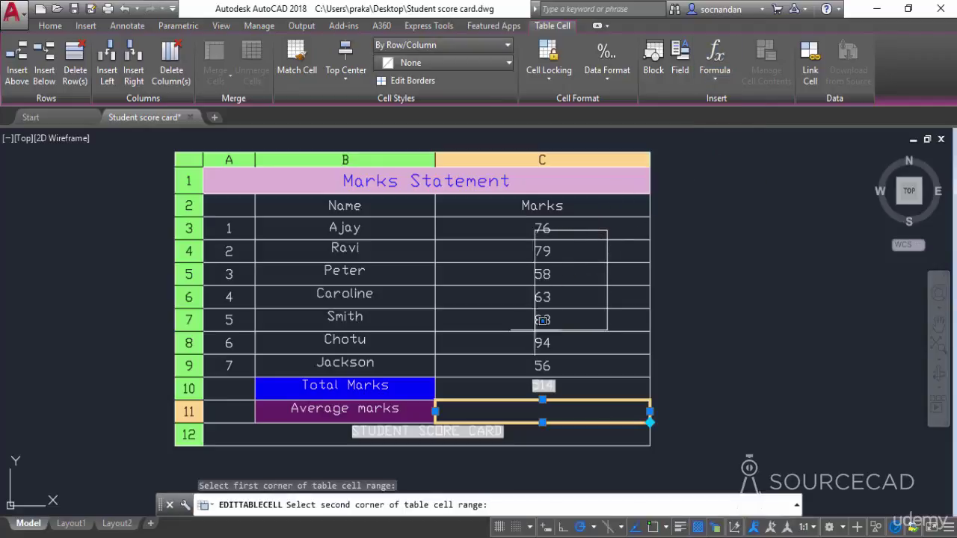
pyautogui.click(507, 357)
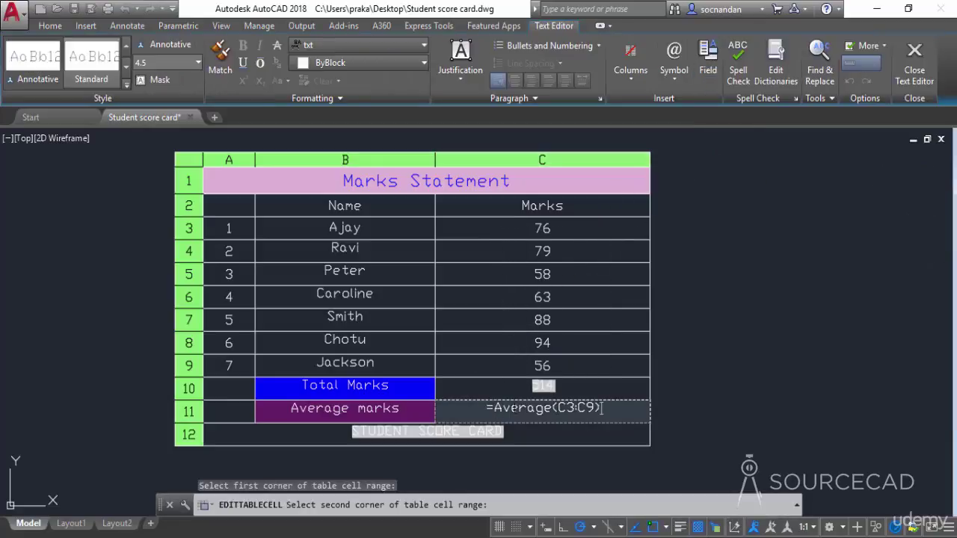
pyautogui.click(705, 362)
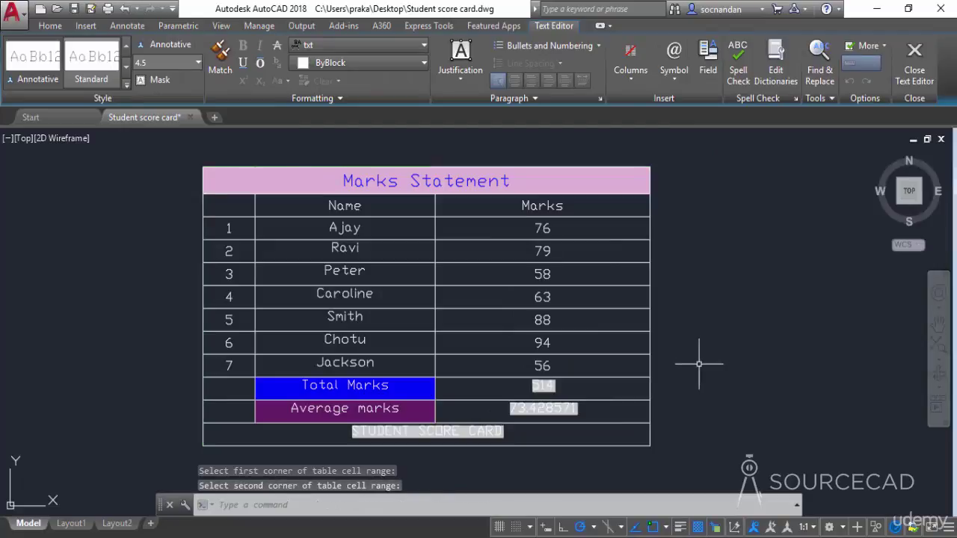
# Inspect the calculated field in the Average marks row up close and within the whole table.
pyautogui.scroll(2, 525, 410)
pyautogui.scroll(2, 527, 412)
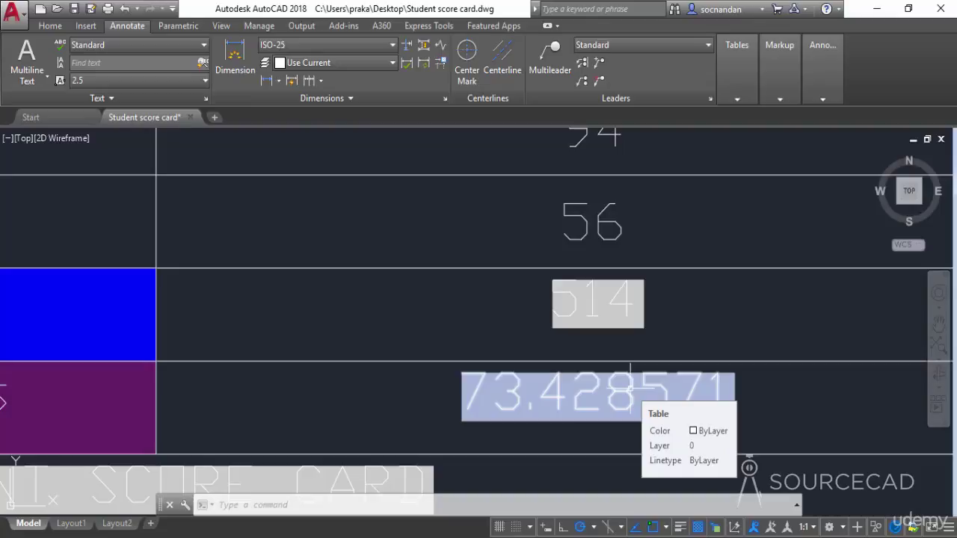
pyautogui.scroll(-5, 630, 387)
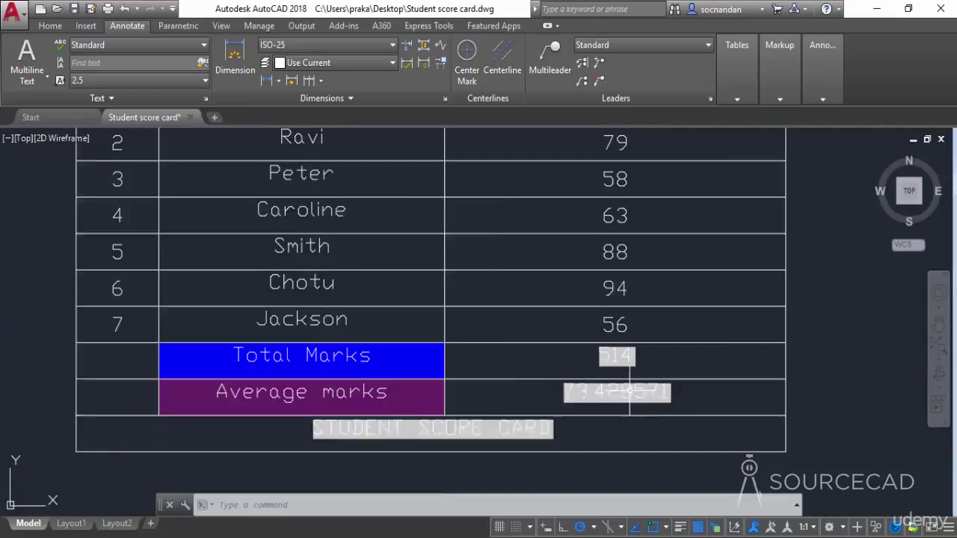
pyautogui.moveTo(770, 341); pyautogui.dragTo(744, 363, button='middle')
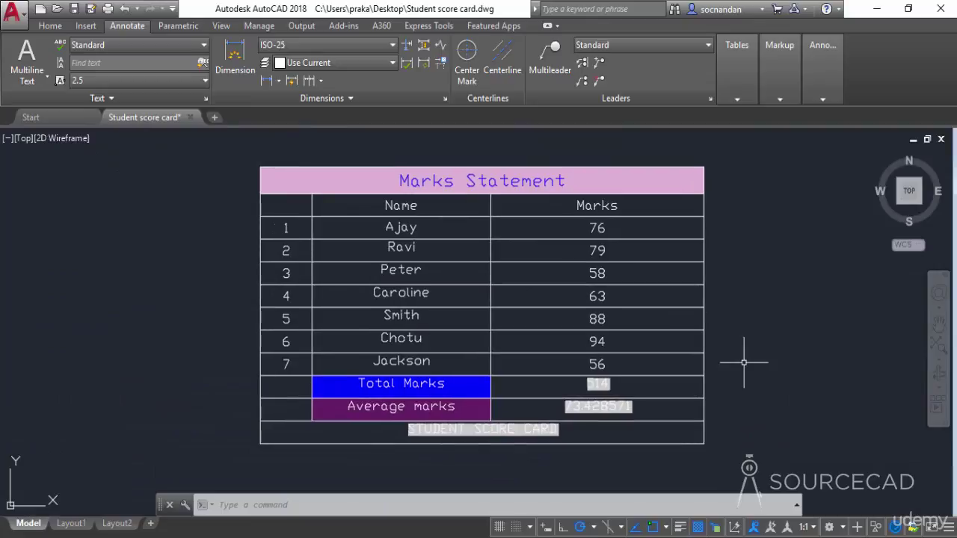